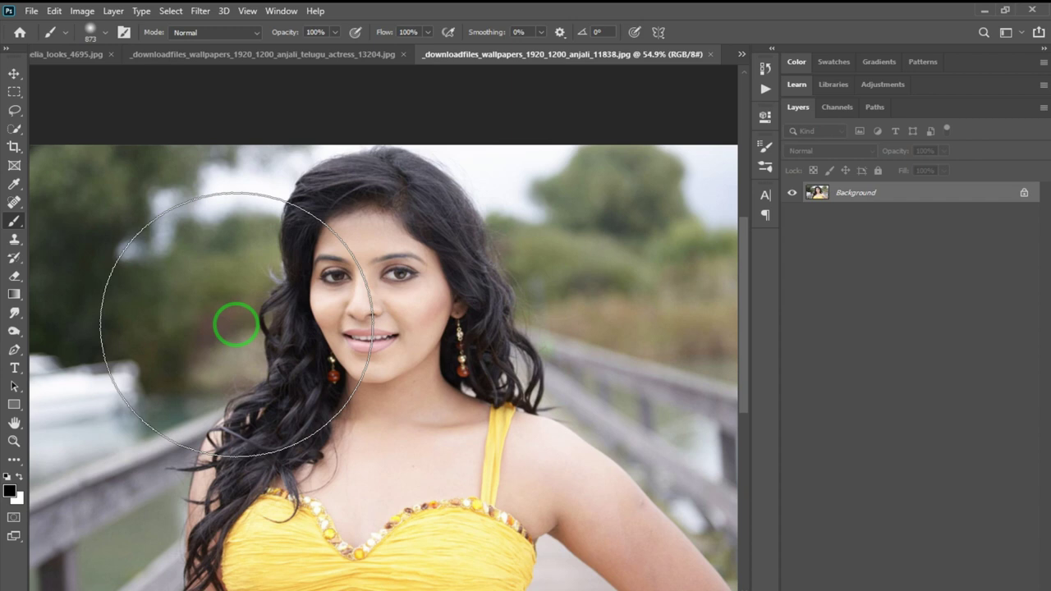
Examine the face in the yellow-dress portrait up close and switch to the image _downloadfiles_wallpapers_1024_768_genelia_looks_4695.jpg.
key(z)
mouse_move(321, 293)
mouse_down()
mouse_move(422, 383)
mouse_move(385, 309)
mouse_up()
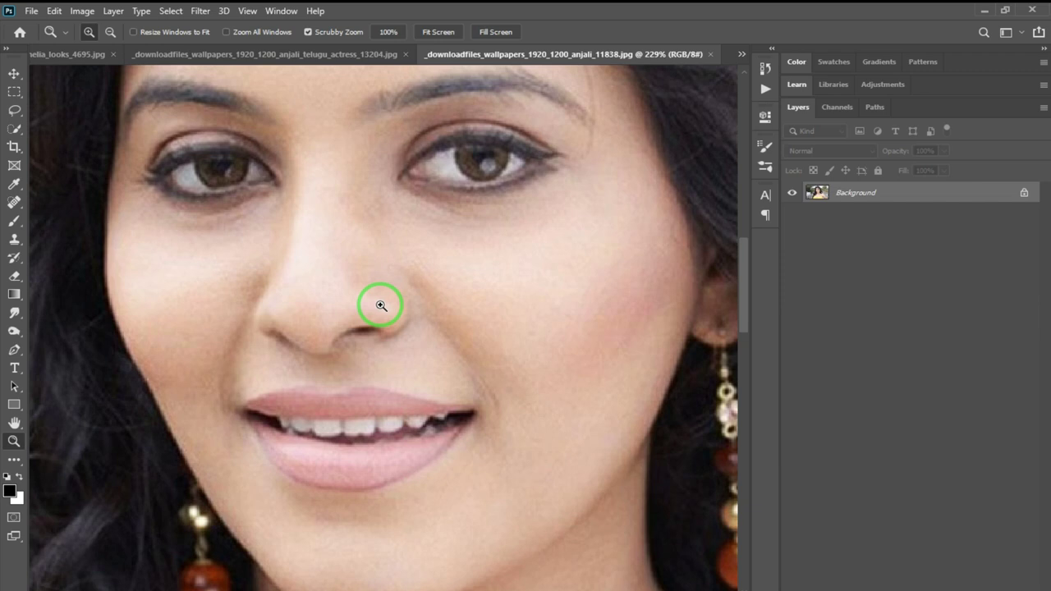
drag(381, 306, 364, 274)
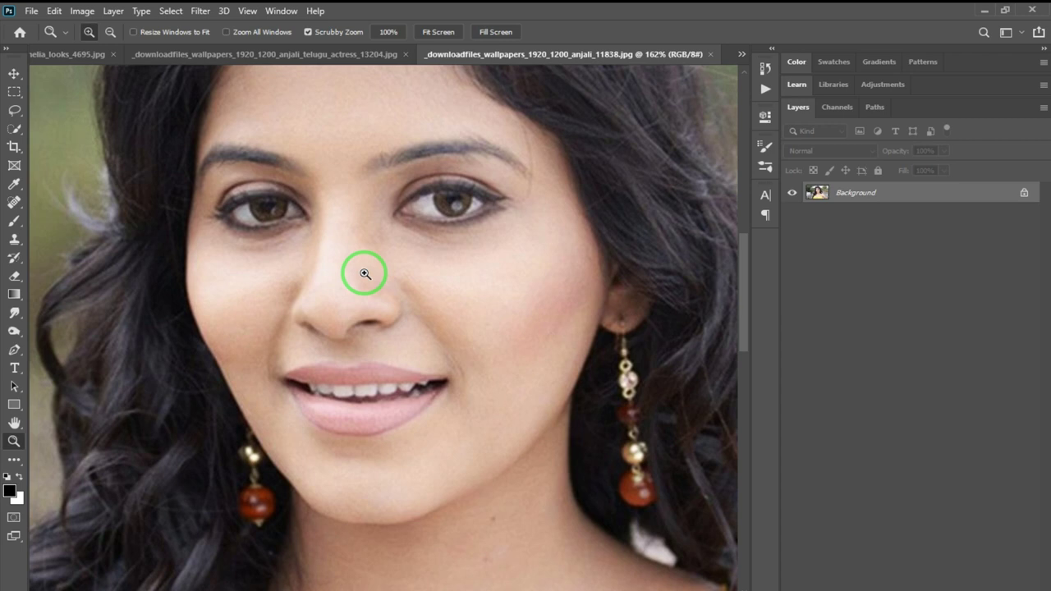
drag(365, 273, 309, 235)
mouse_move(420, 282)
mouse_down()
mouse_move(395, 269)
mouse_move(417, 295)
mouse_up()
click(281, 54)
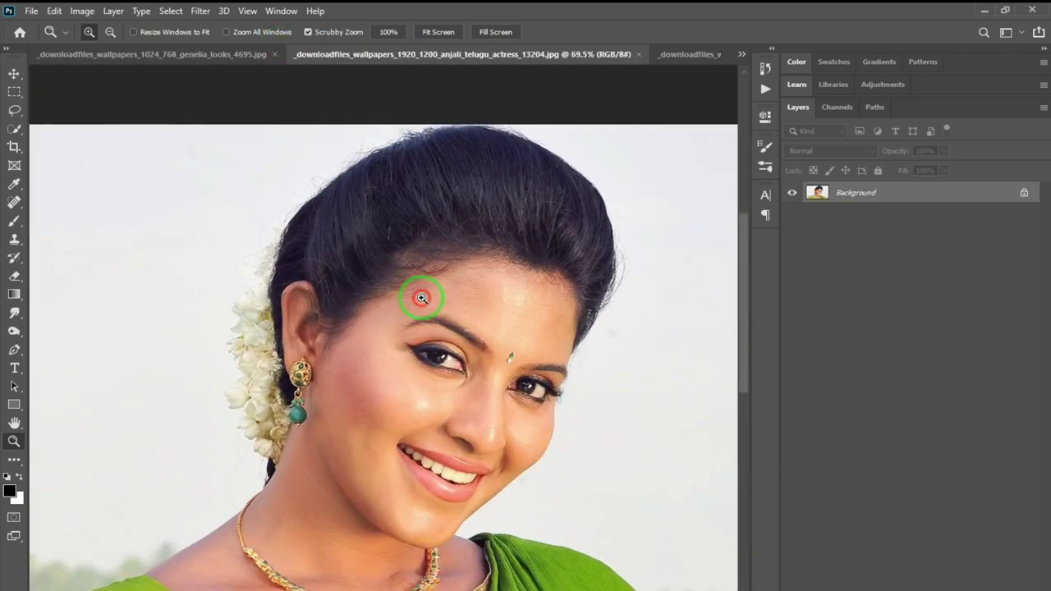
click(63, 53)
drag(346, 257, 394, 318)
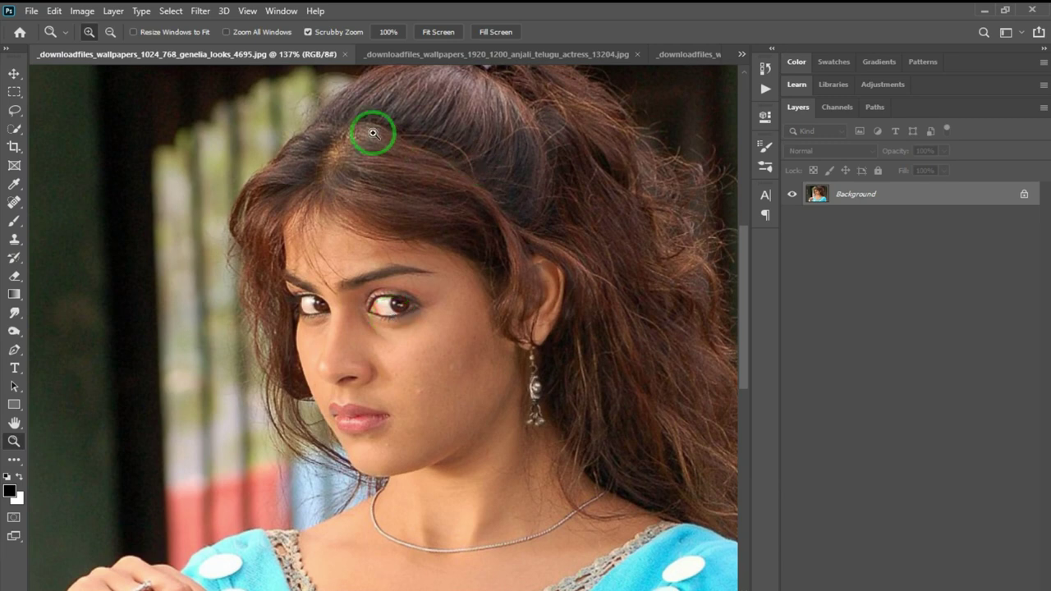
click(82, 10)
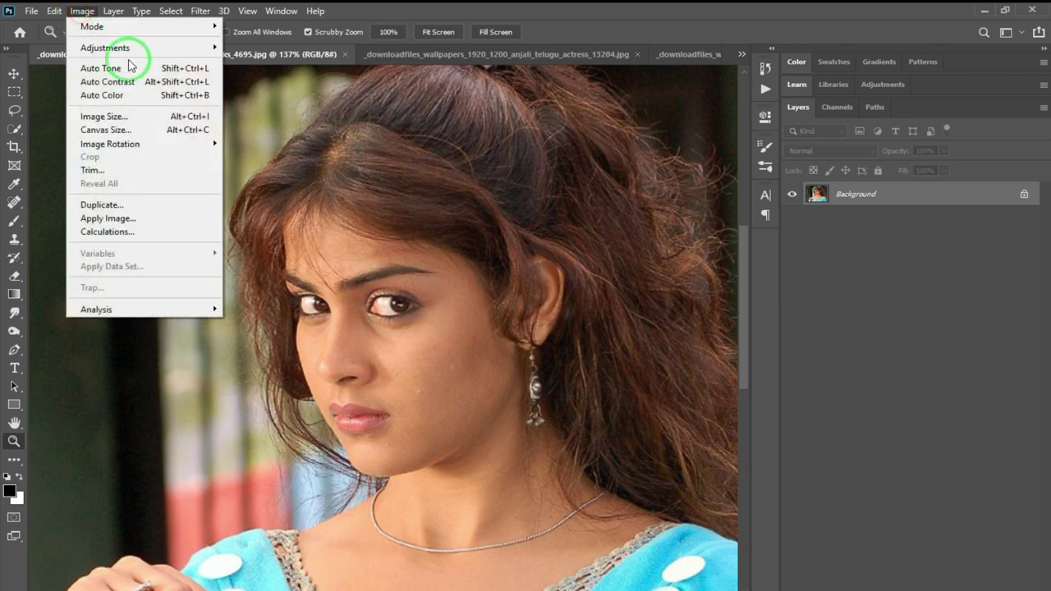
mouse_move(151, 47)
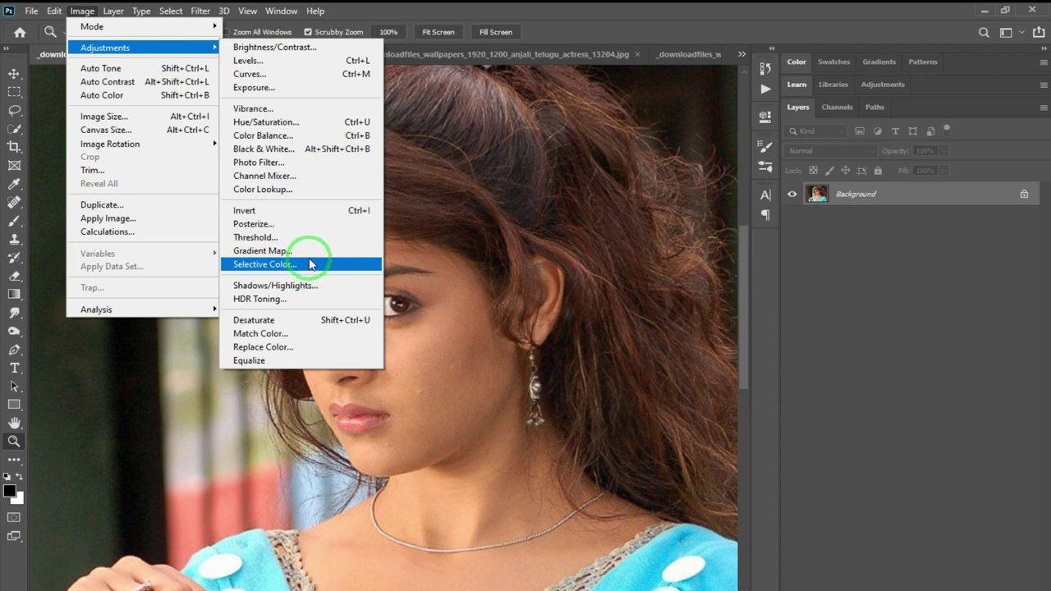
click(317, 286)
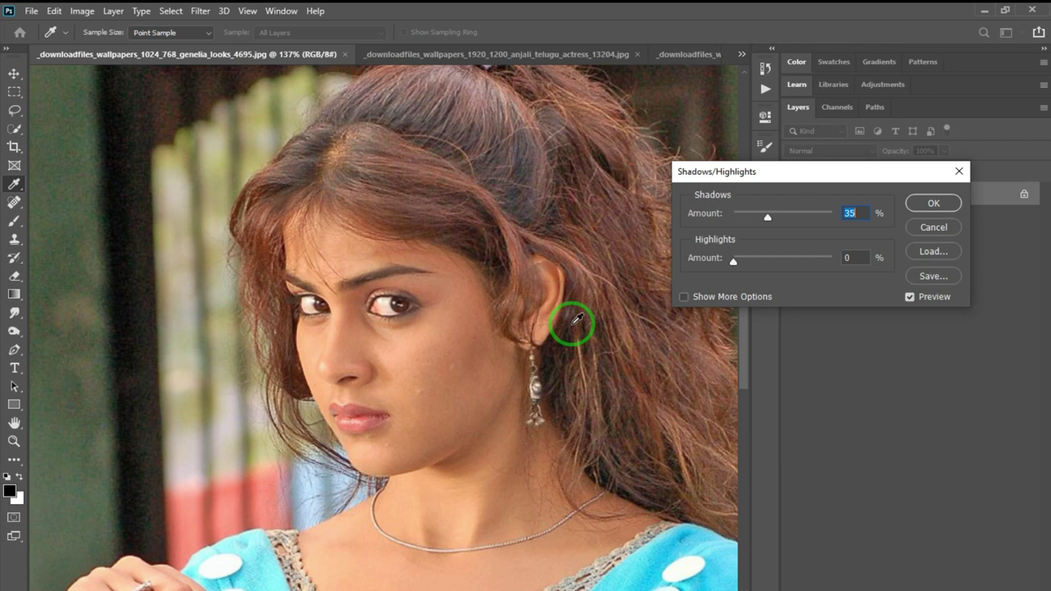
drag(735, 262, 778, 262)
mouse_move(767, 215)
mouse_down()
mouse_move(756, 216)
mouse_move(787, 218)
mouse_up()
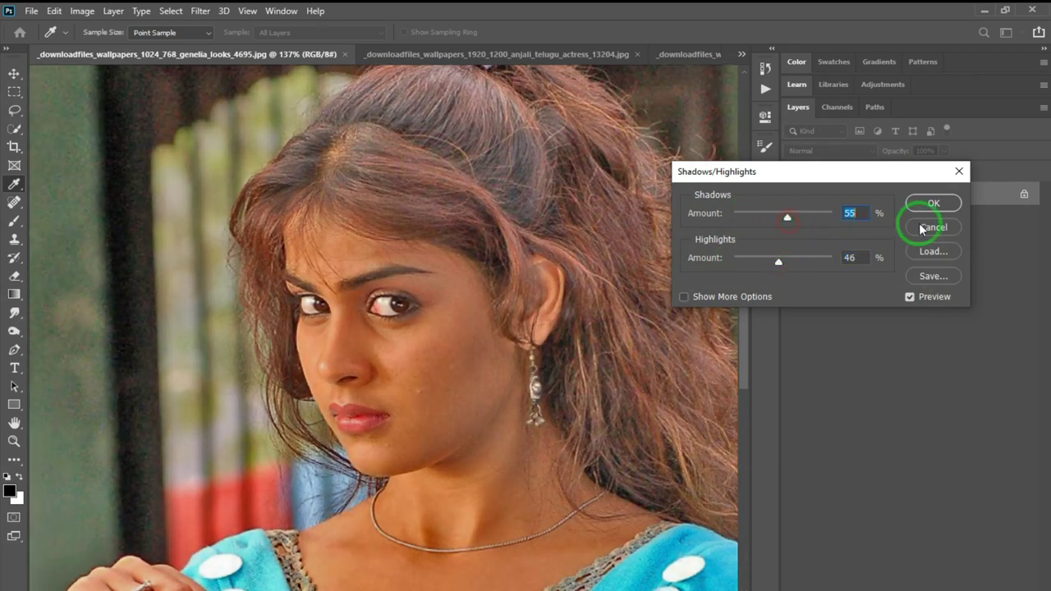
click(933, 228)
click(82, 11)
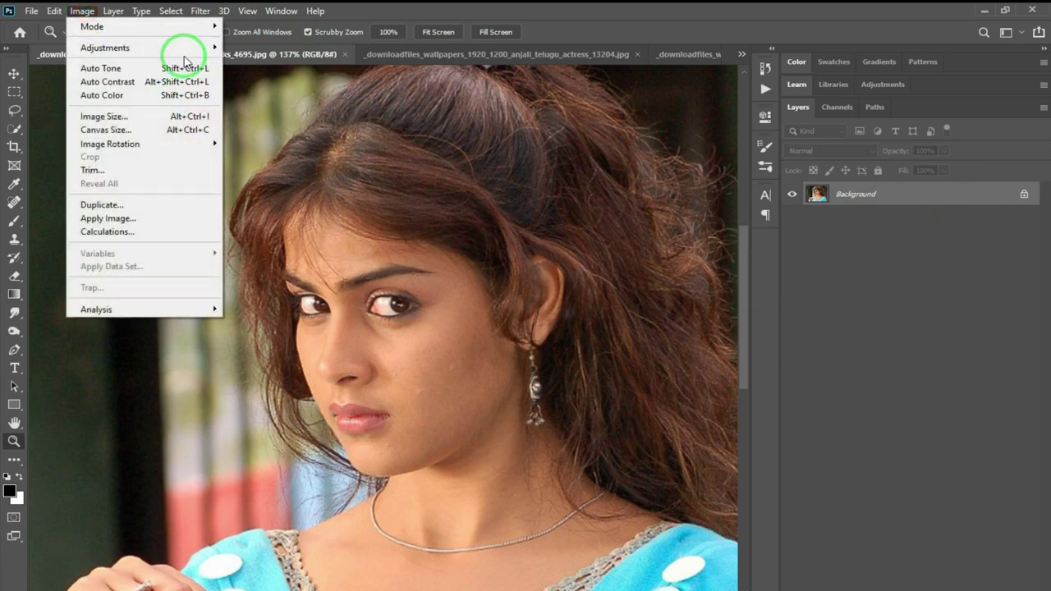
mouse_move(186, 47)
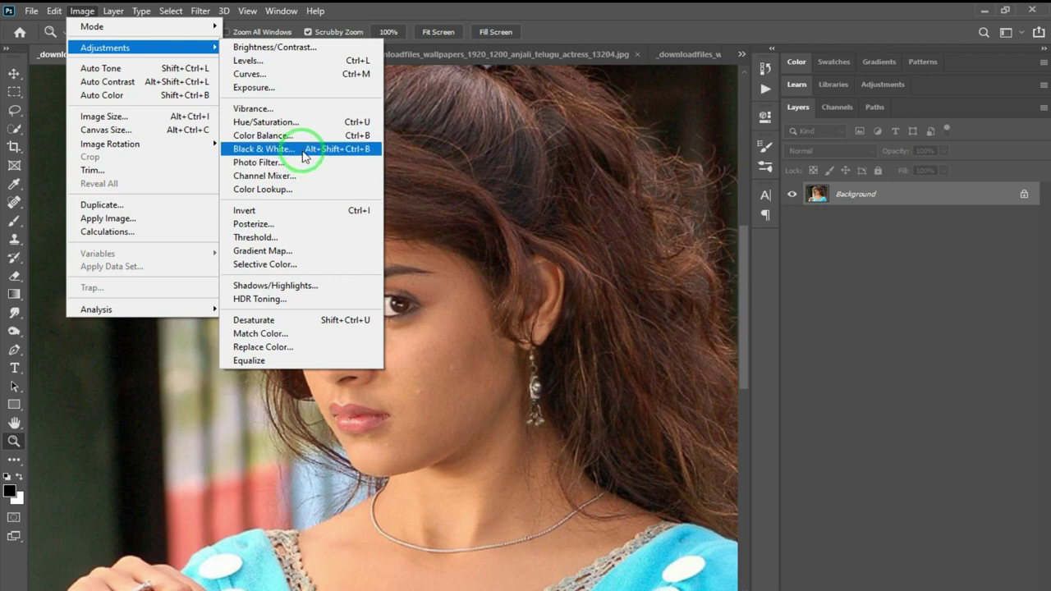
click(451, 175)
Open the portrait in the Camera Raw Filter and set Blacks to -14, Clarity to +43, Dehaze to +28 and Vibrance to +43.
mouse_move(405, 236)
mouse_down()
mouse_move(425, 249)
mouse_move(408, 244)
mouse_move(404, 255)
mouse_up()
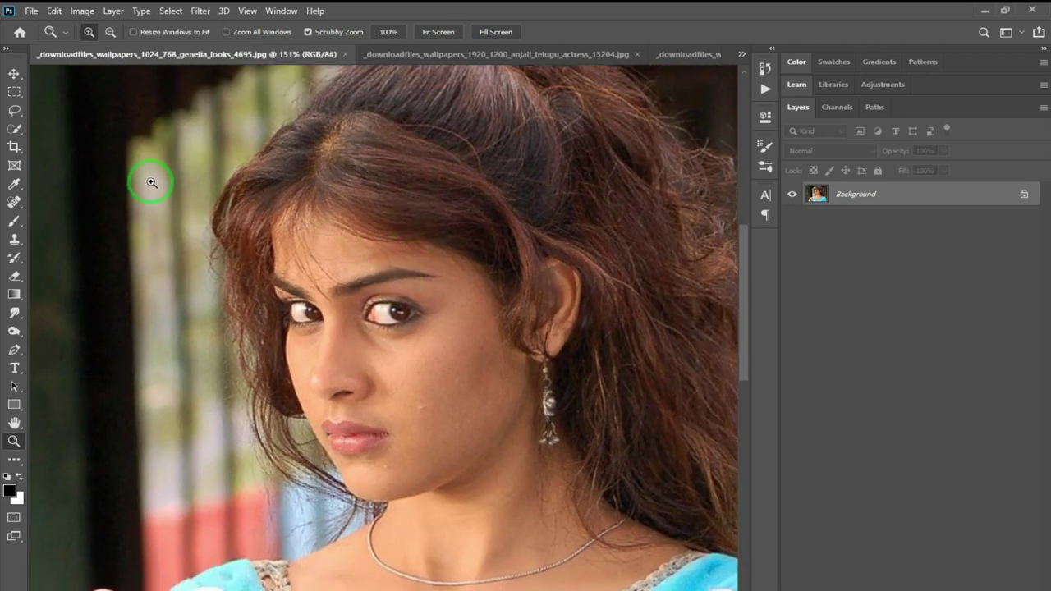
click(200, 11)
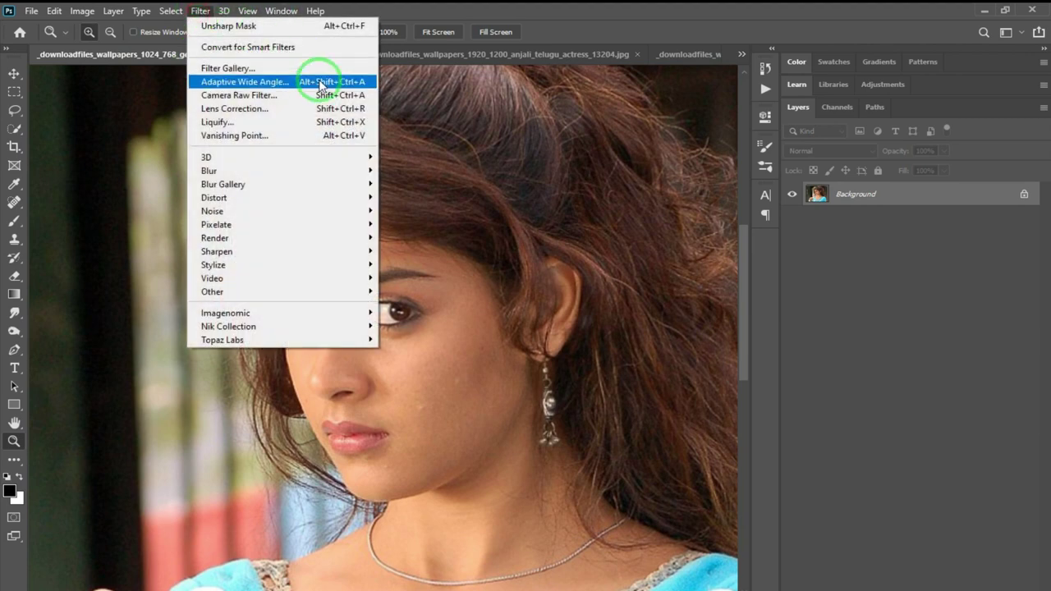
click(270, 93)
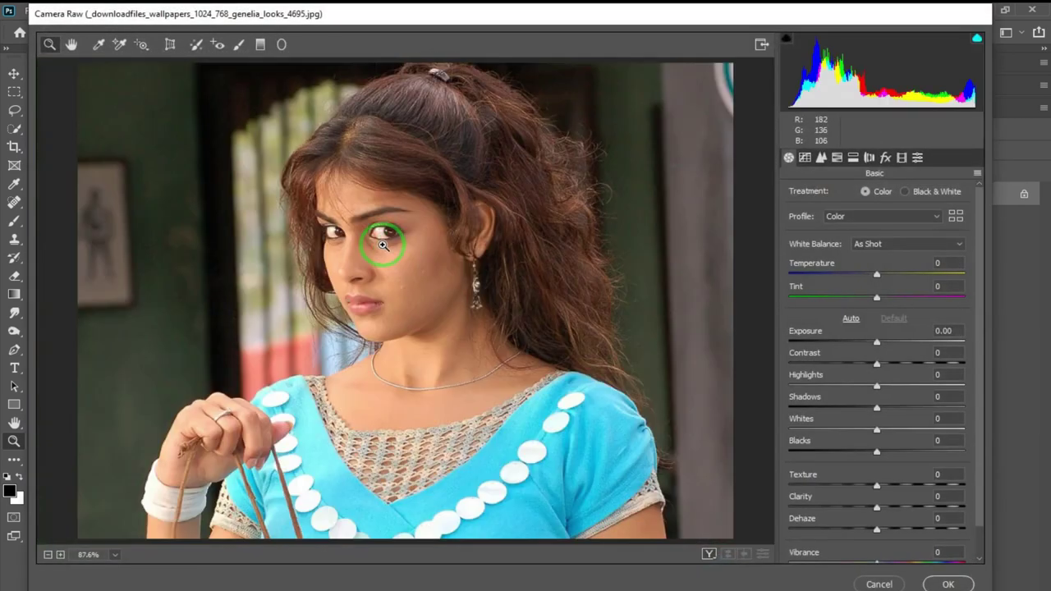
click(416, 234)
scroll(844, 343, down, 1)
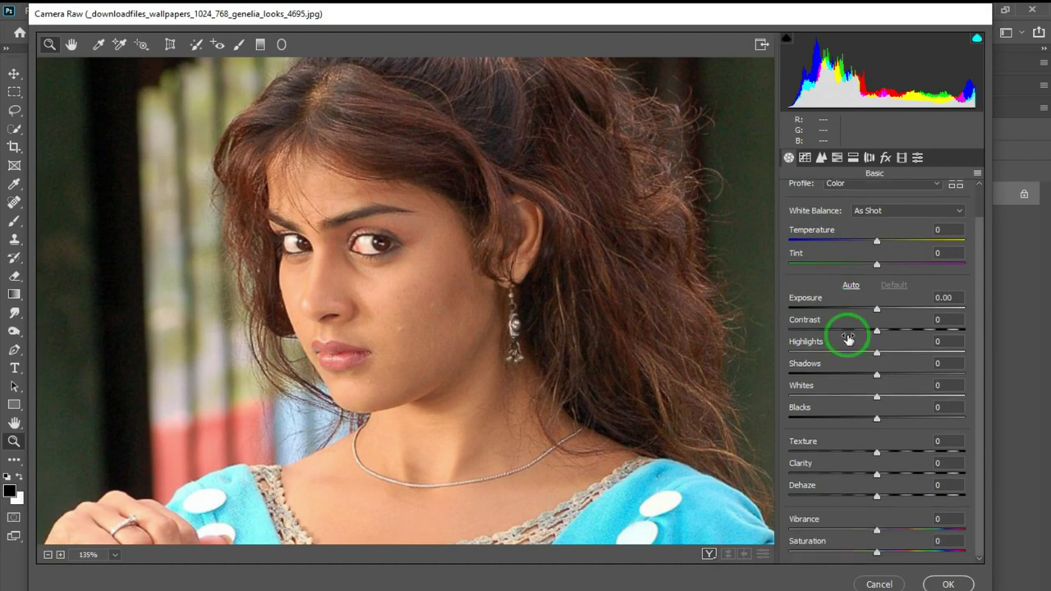
drag(876, 418, 865, 422)
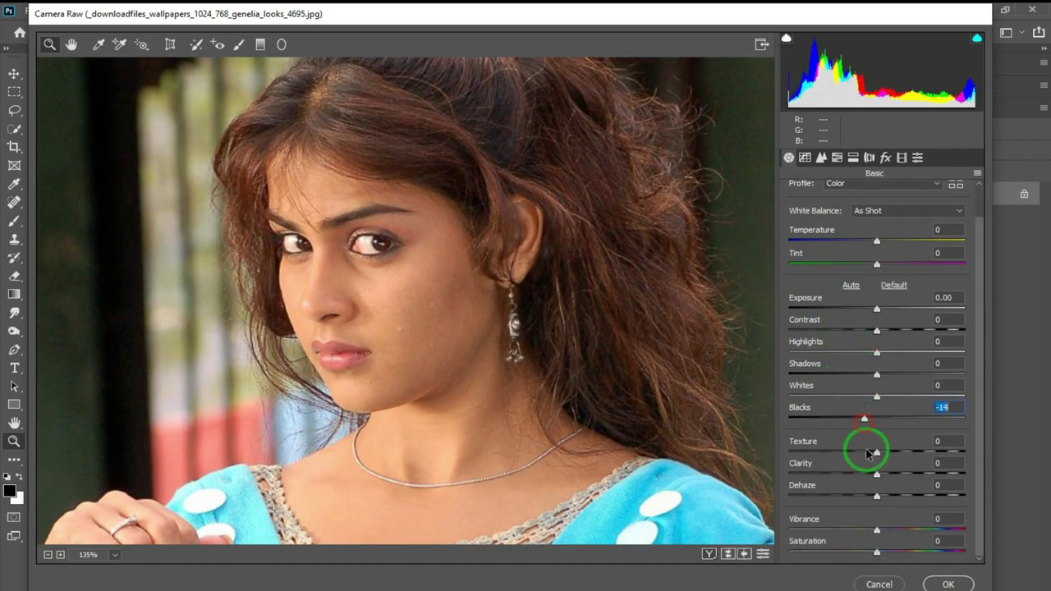
drag(876, 474, 902, 498)
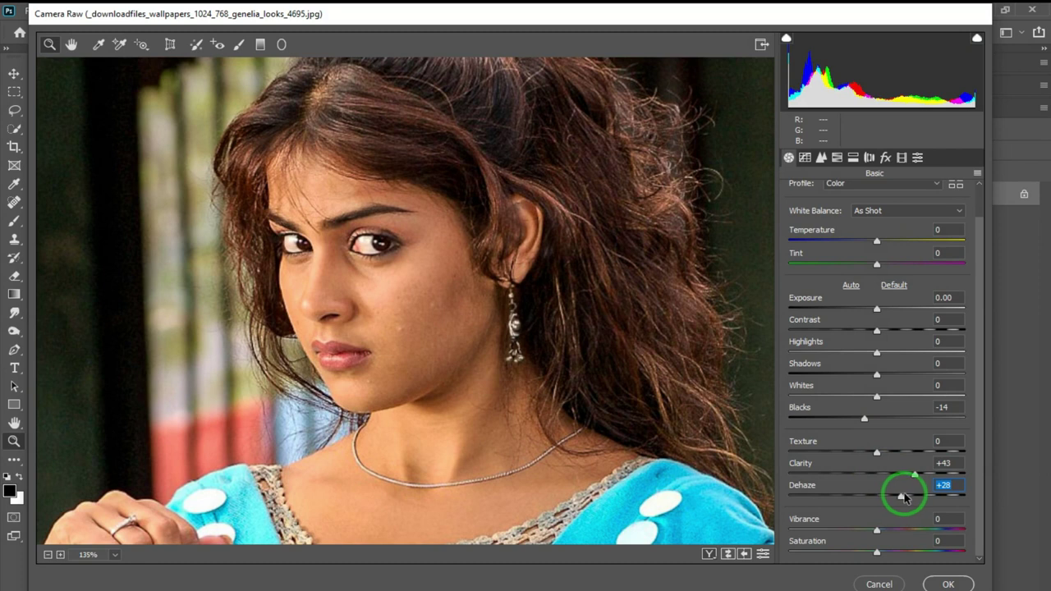
drag(876, 526, 917, 530)
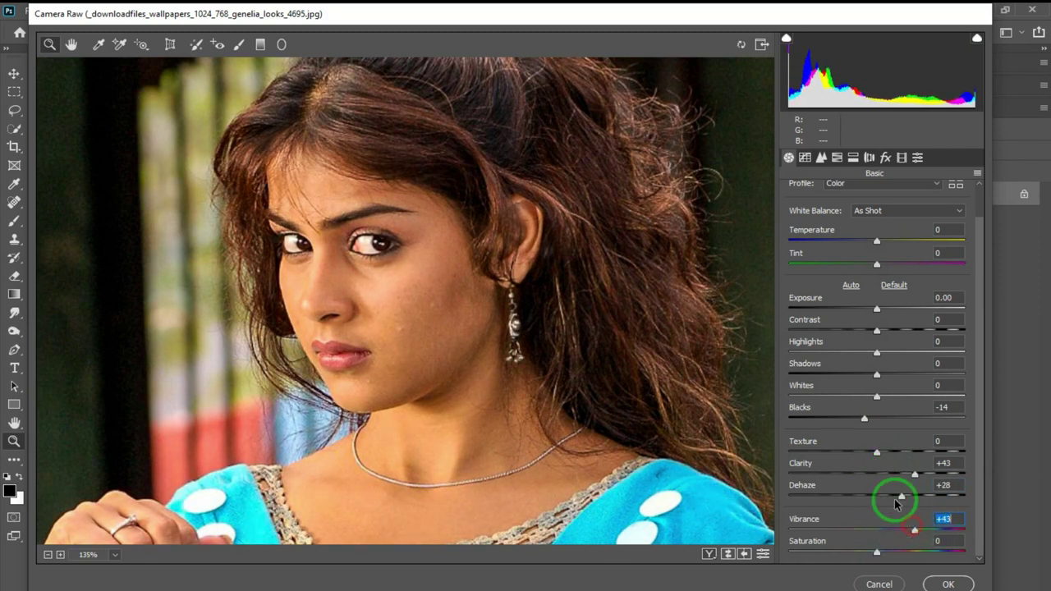
Set the HSL saturation of Oranges to +6, Yellows to +24 and Greens to +11, and apply the Camera Raw adjustments.
click(839, 158)
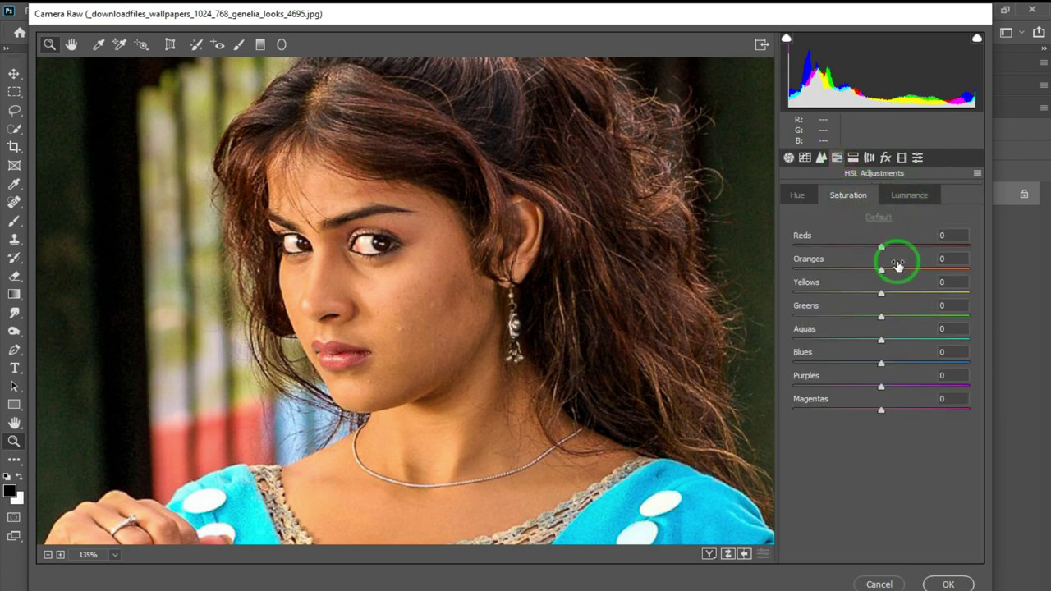
drag(883, 270, 892, 318)
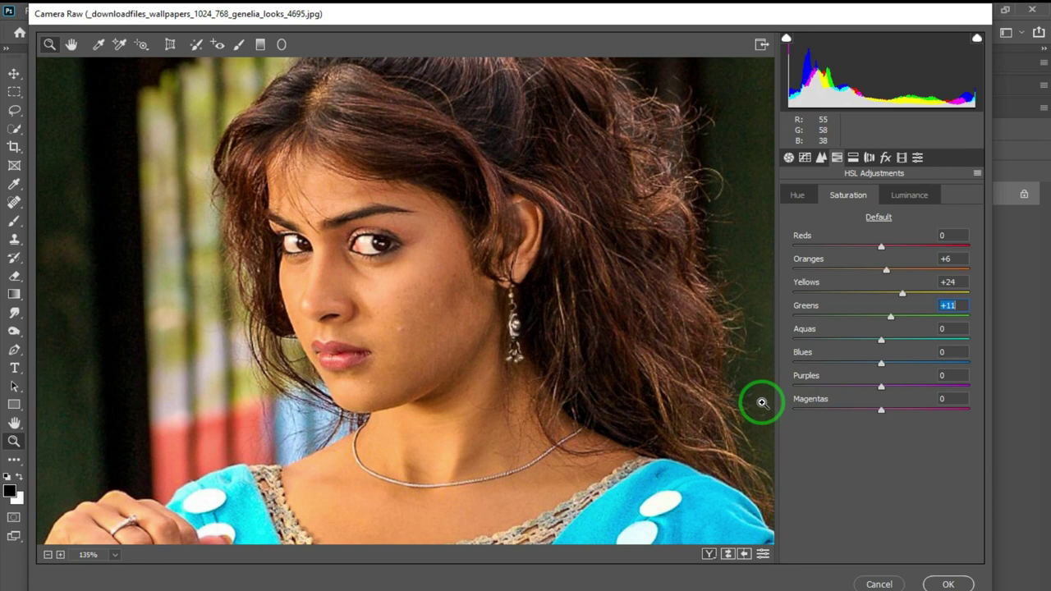
click(944, 583)
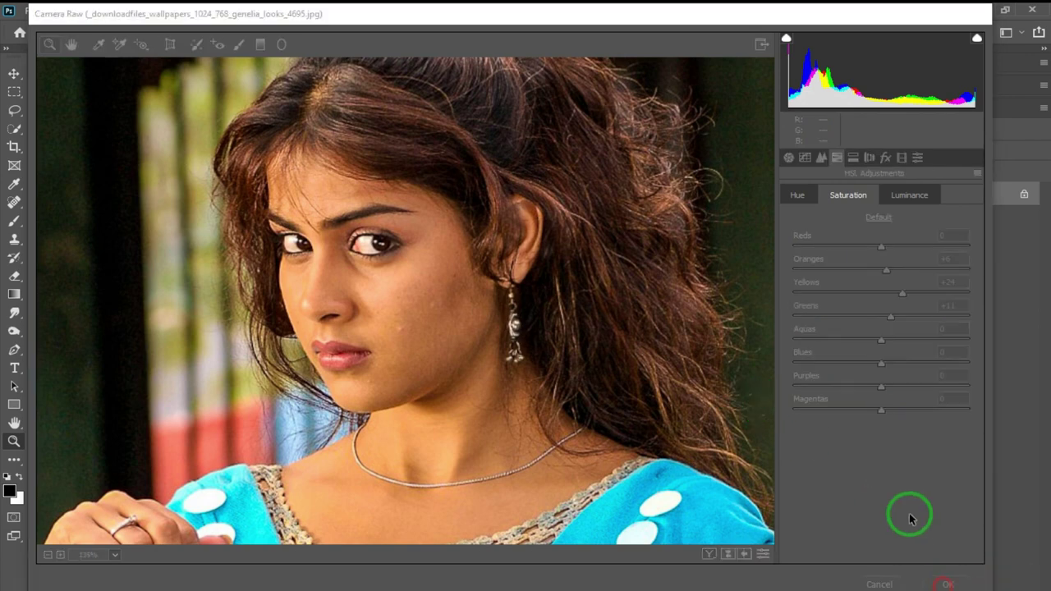
Examine the adjusted face up close and rotate the canvas view to -31° with the Rotate View tool.
drag(483, 289, 518, 310)
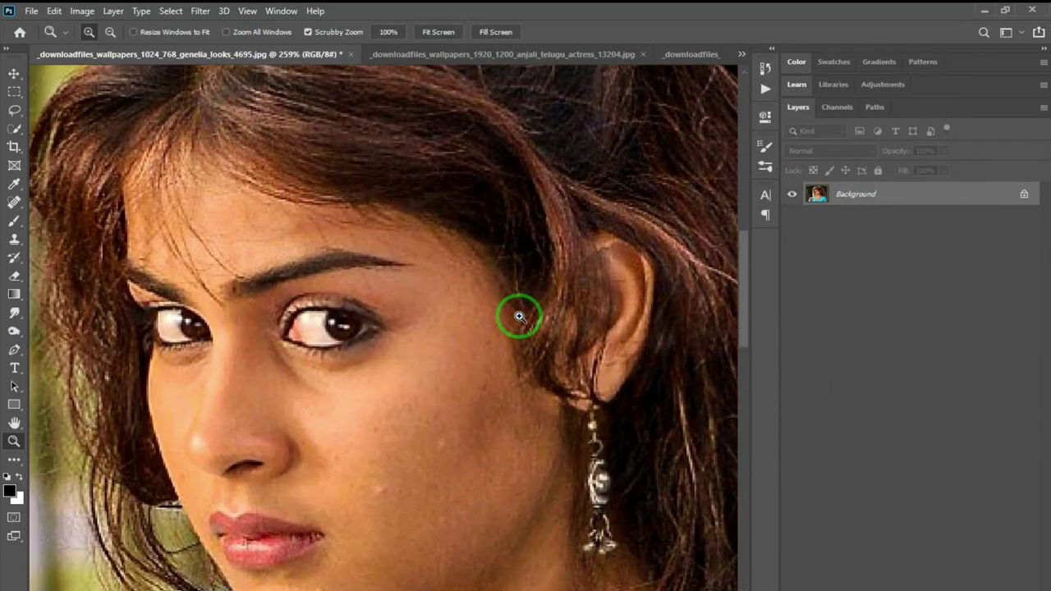
mouse_move(502, 314)
mouse_down()
mouse_move(474, 303)
mouse_move(485, 309)
mouse_up()
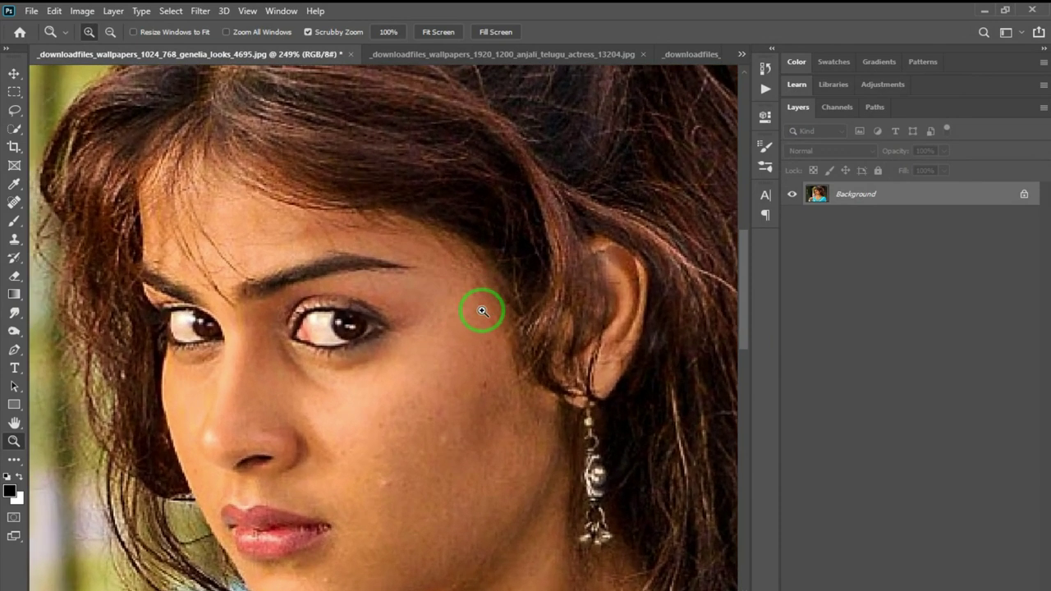
key(l)
click(481, 227)
key(r)
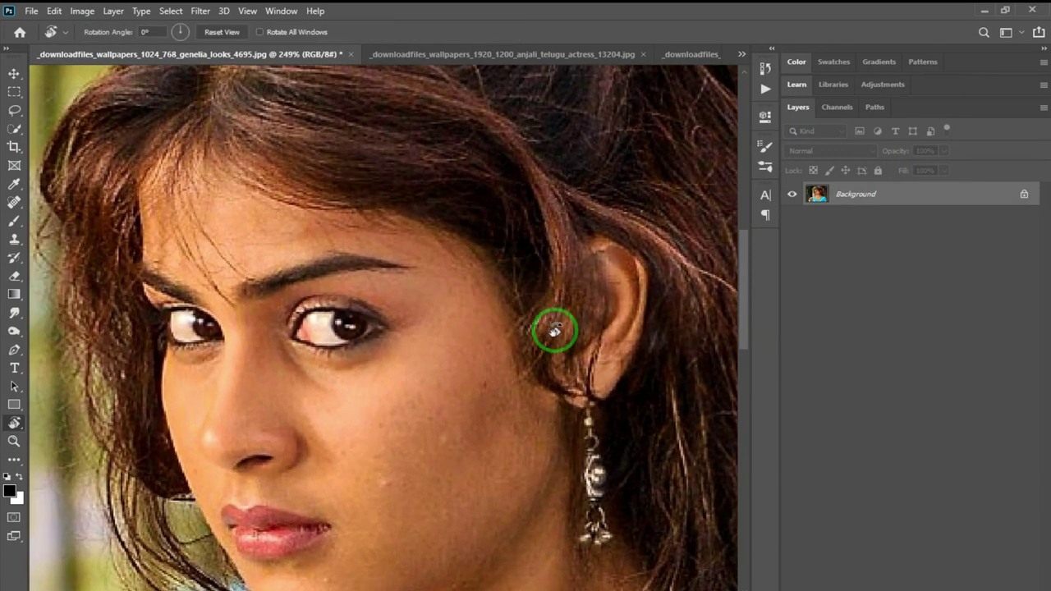
mouse_move(485, 225)
mouse_down()
mouse_move(336, 218)
mouse_move(468, 297)
mouse_move(544, 321)
mouse_move(416, 288)
mouse_move(586, 270)
mouse_move(526, 207)
mouse_move(417, 387)
mouse_move(401, 315)
mouse_move(539, 340)
mouse_move(420, 462)
mouse_move(317, 323)
mouse_move(323, 301)
mouse_move(427, 331)
mouse_move(428, 341)
mouse_up()
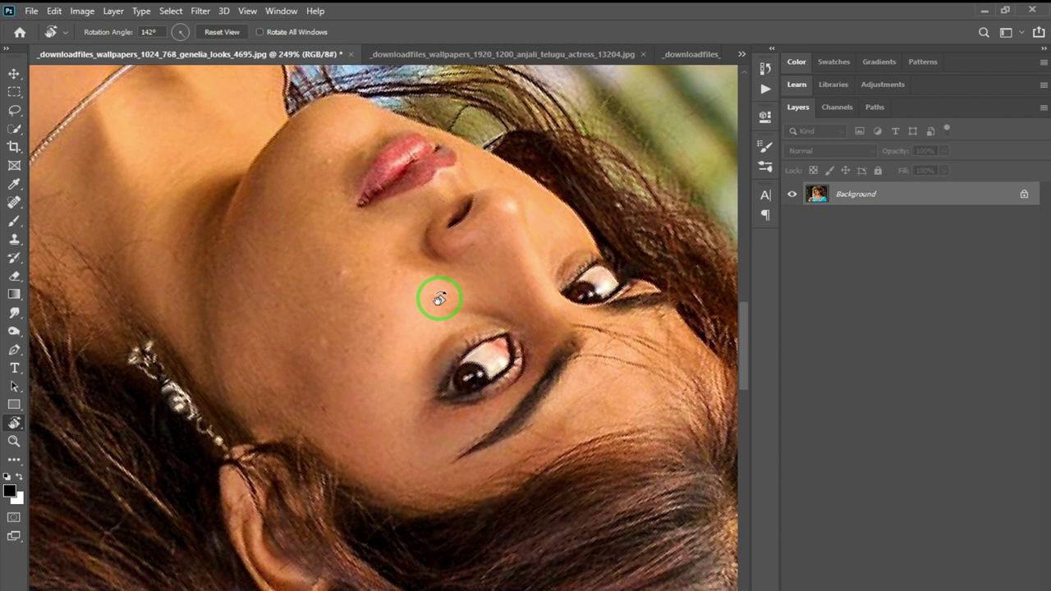
drag(439, 300, 450, 366)
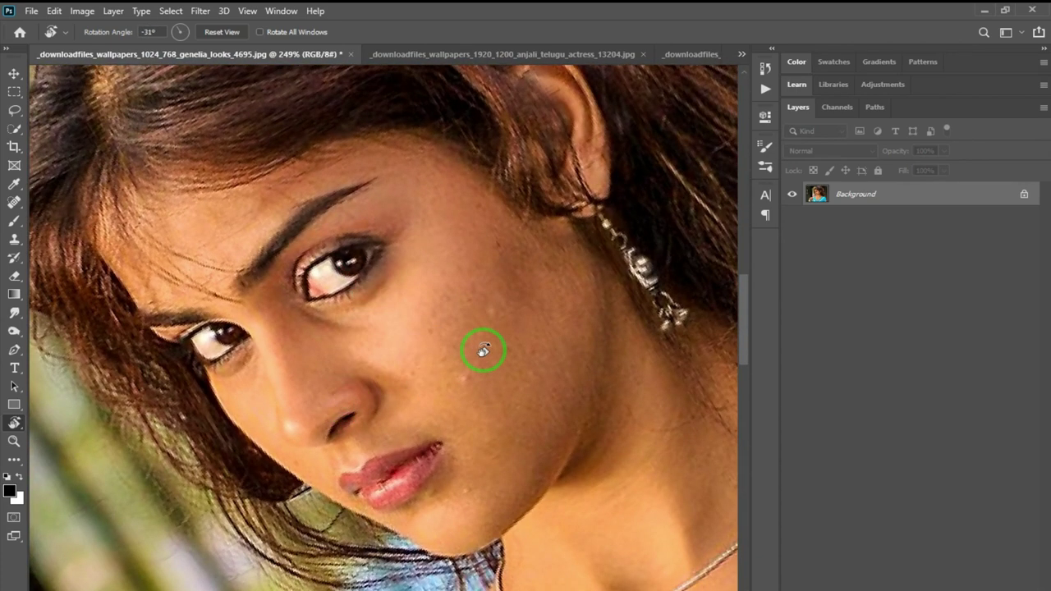